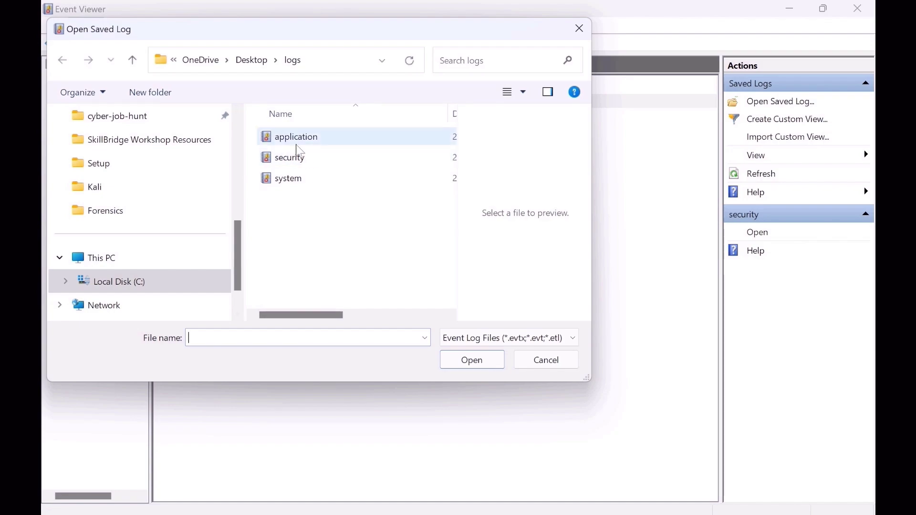
# Add the application and system log files from the logs folder to Saved Logs, keeping their default names.
pyautogui.click(485, 361)
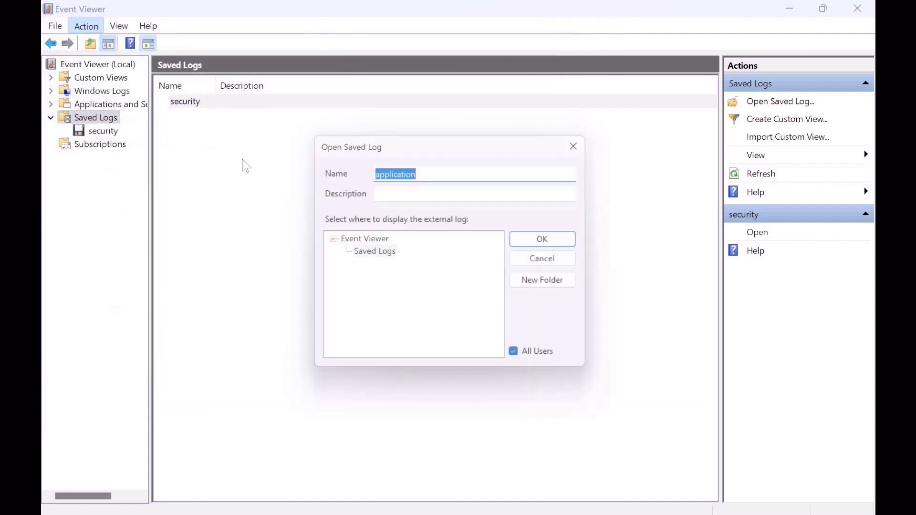
pyautogui.click(538, 253)
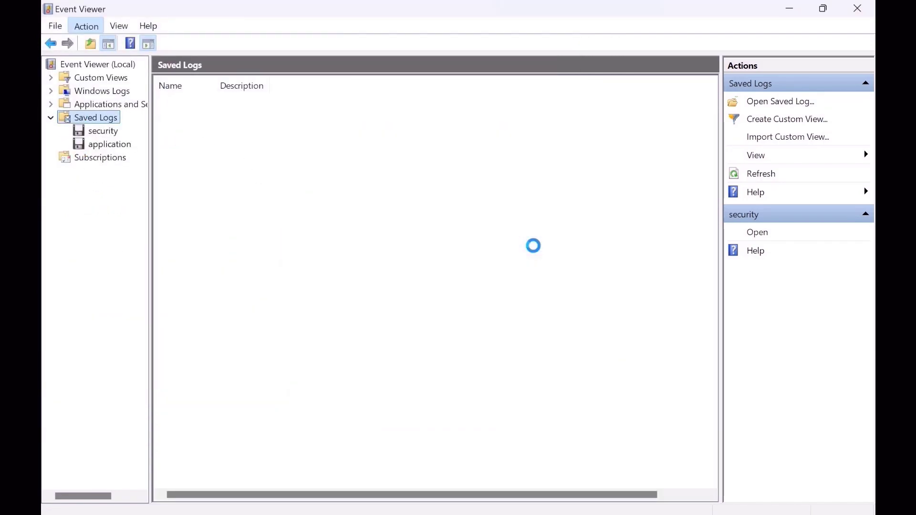
pyautogui.click(85, 28)
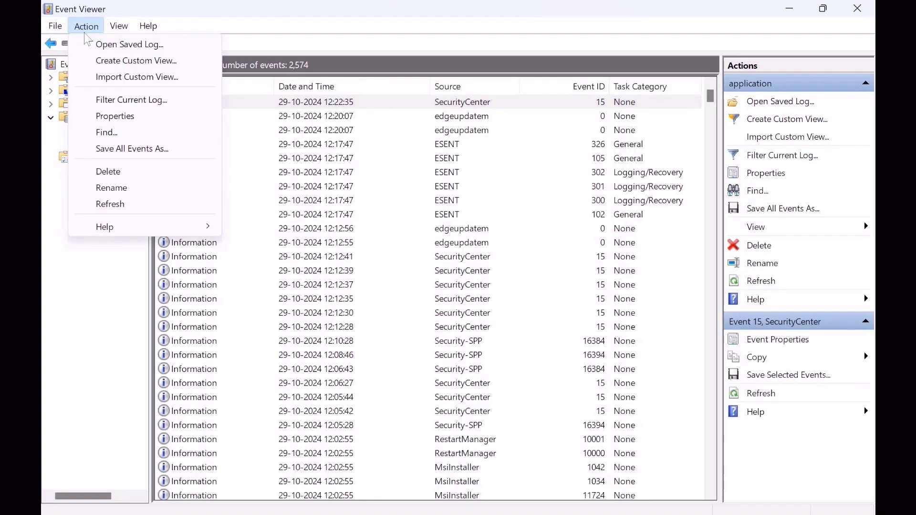
pyautogui.click(110, 46)
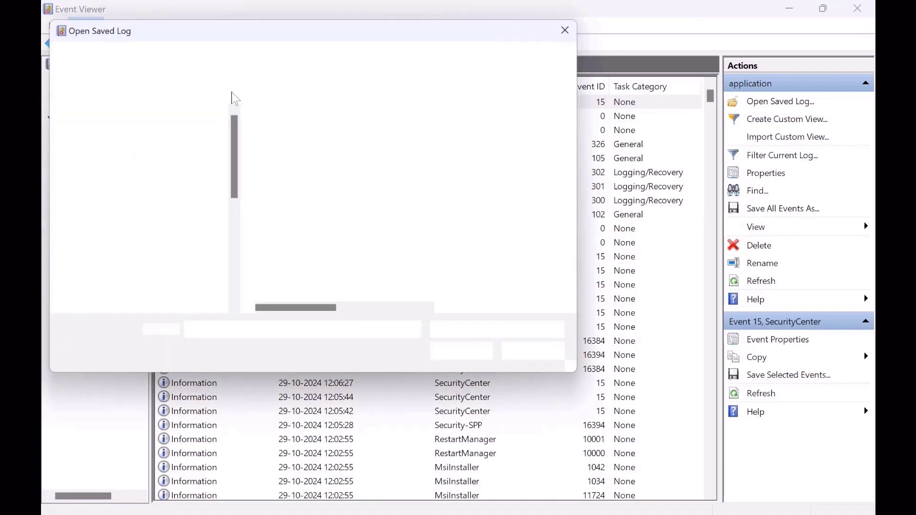
pyautogui.click(345, 185)
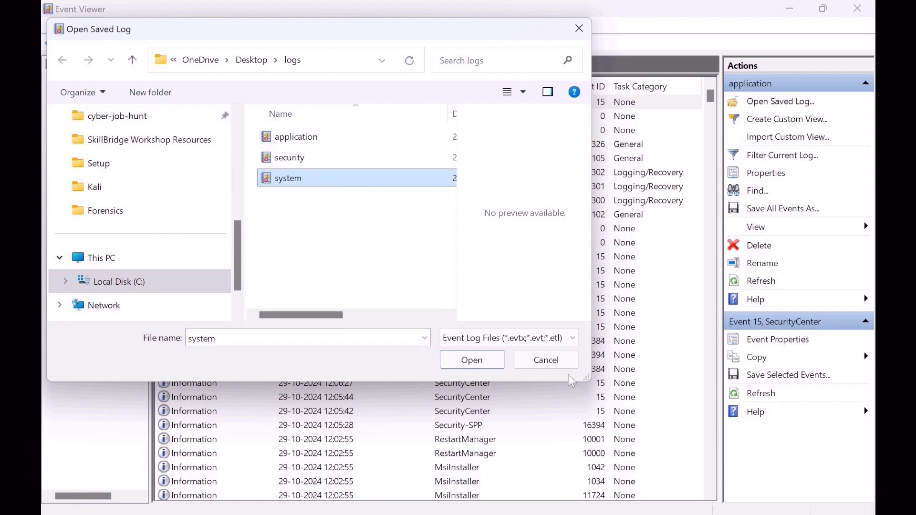
pyautogui.click(471, 360)
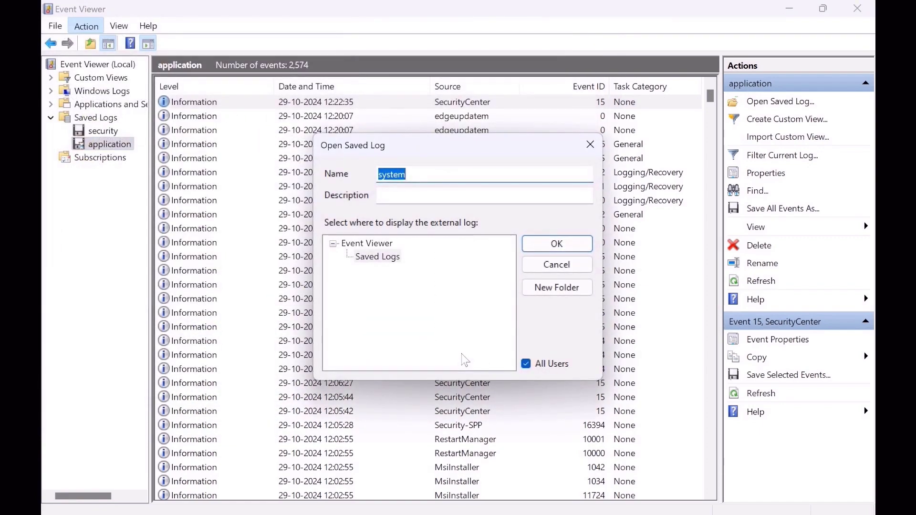
pyautogui.click(563, 242)
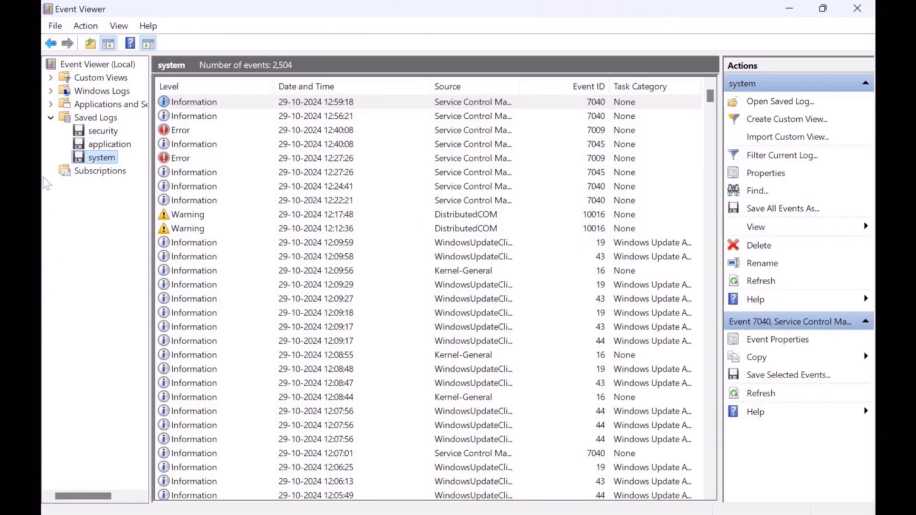
# Open the newest event in the saved security log, ID 4798, and read its full description.
pyautogui.click(109, 135)
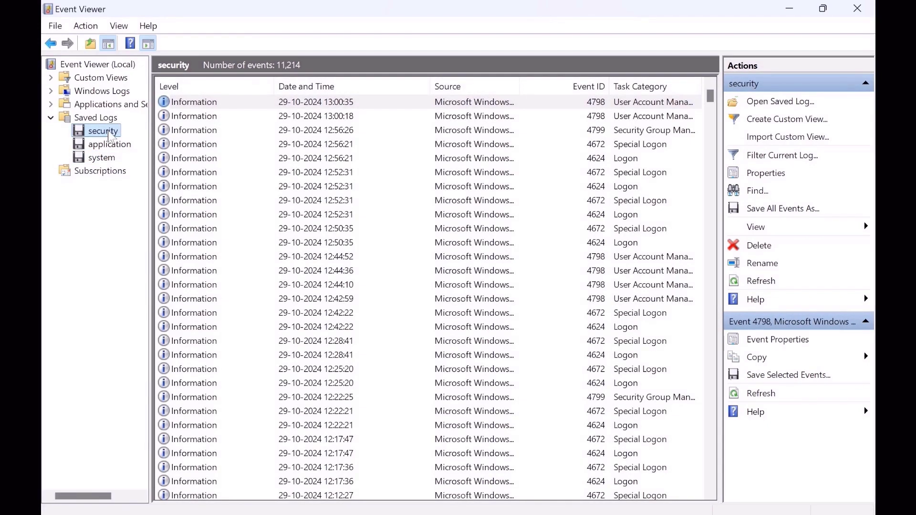
pyautogui.click(612, 105)
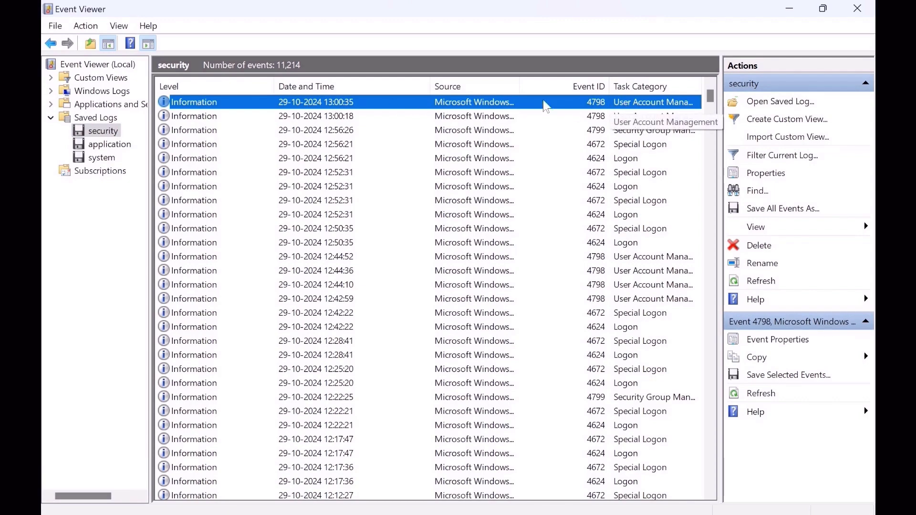
pyautogui.doubleClick(496, 105)
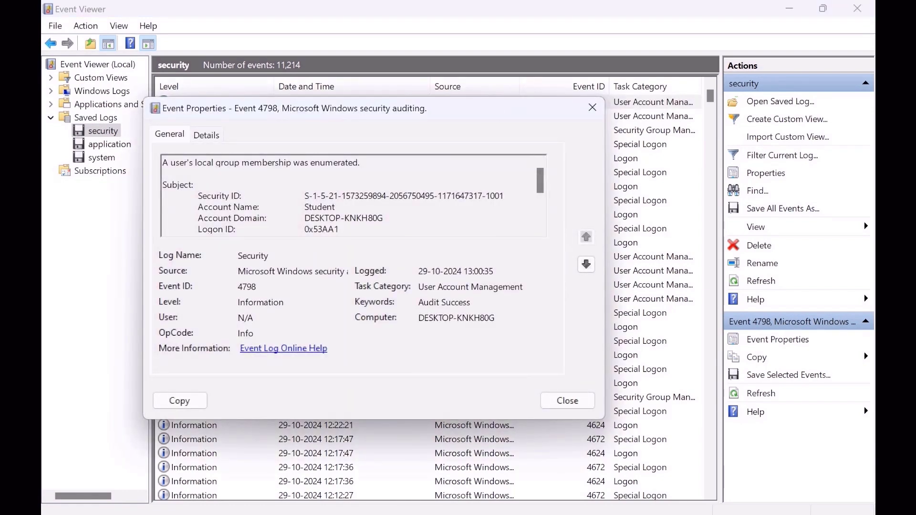
pyautogui.moveTo(360, 162); pyautogui.dragTo(149, 160)
pyautogui.click(335, 207)
pyautogui.scroll(-3, 353, 196)
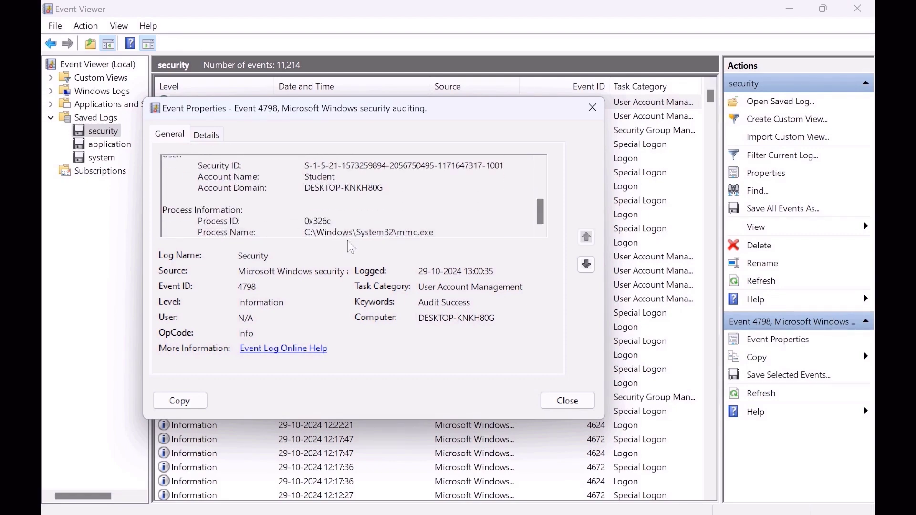
pyautogui.scroll(3, 353, 196)
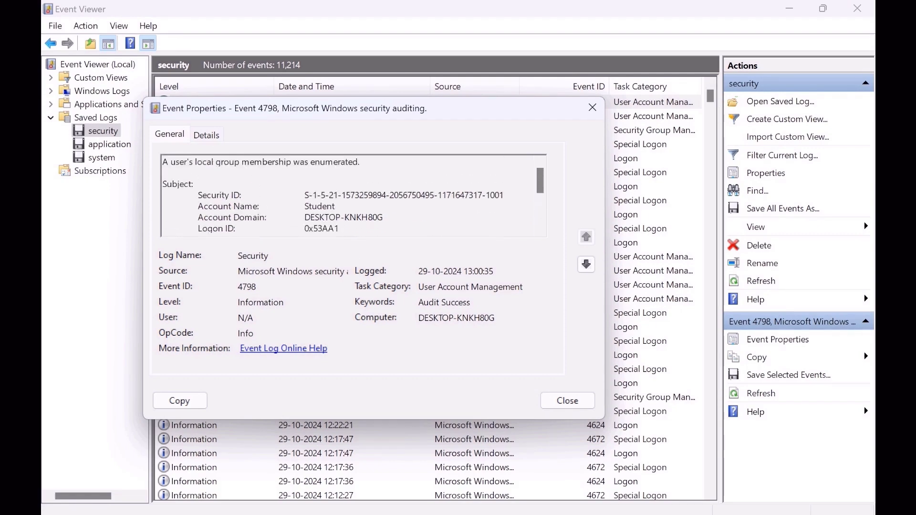
# Step through the following security events to Special Logon event 4672, examine its task category and assigned privileges, and close its properties.
pyautogui.click(586, 265)
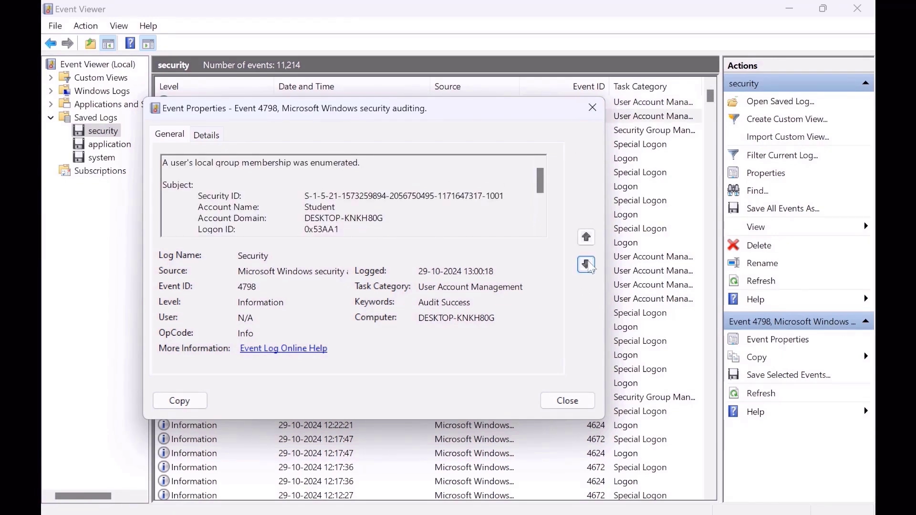
pyautogui.click(590, 268)
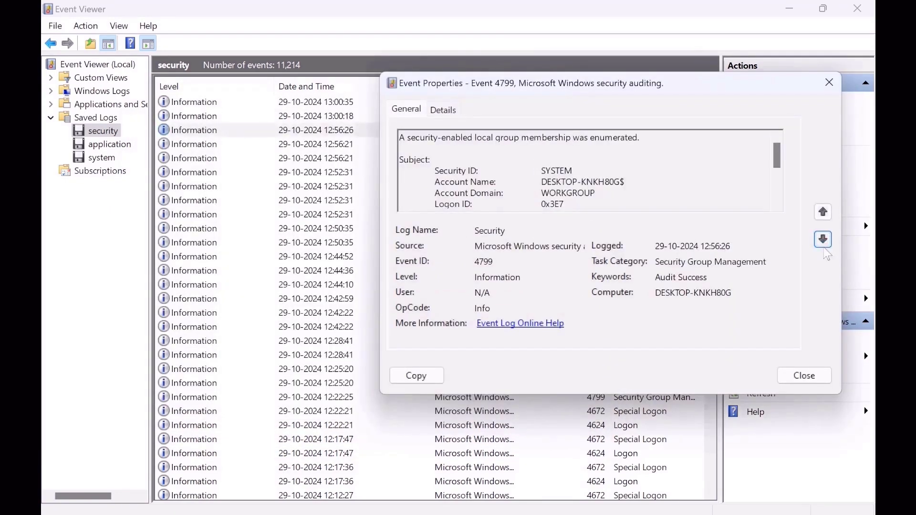
pyautogui.click(823, 240)
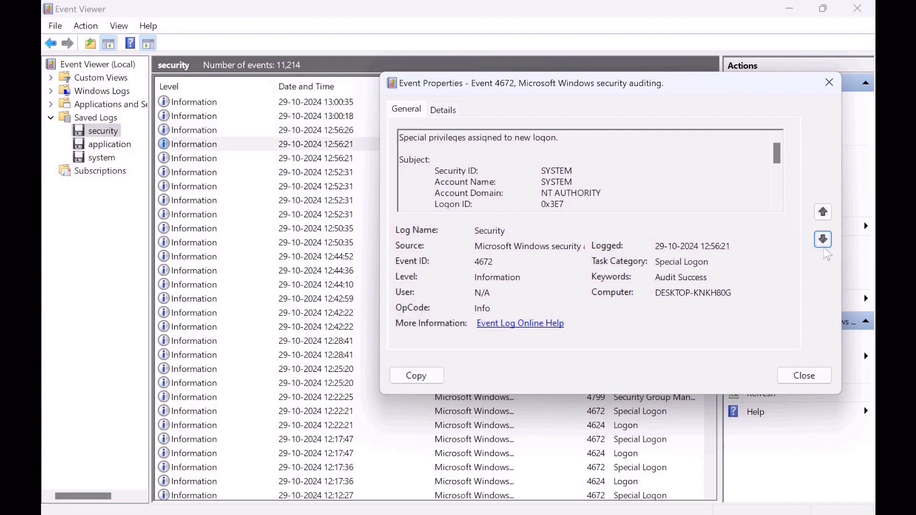
pyautogui.moveTo(400, 137); pyautogui.dragTo(560, 138)
pyautogui.moveTo(710, 261); pyautogui.dragTo(655, 261)
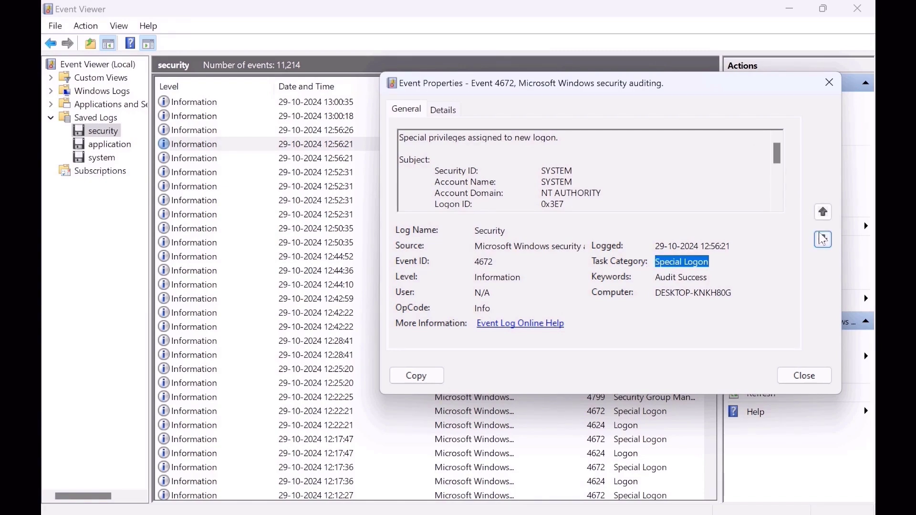
pyautogui.scroll(-5, 587, 171)
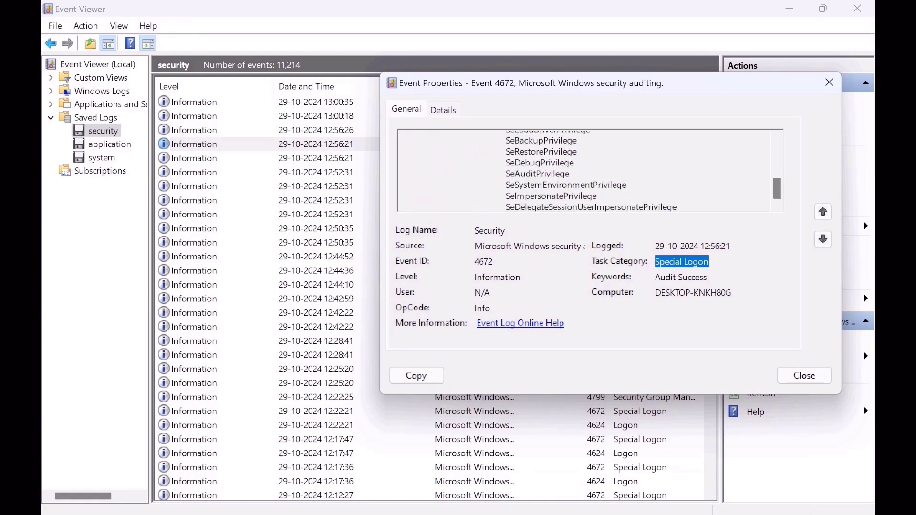
pyautogui.moveTo(677, 207); pyautogui.dragTo(505, 196)
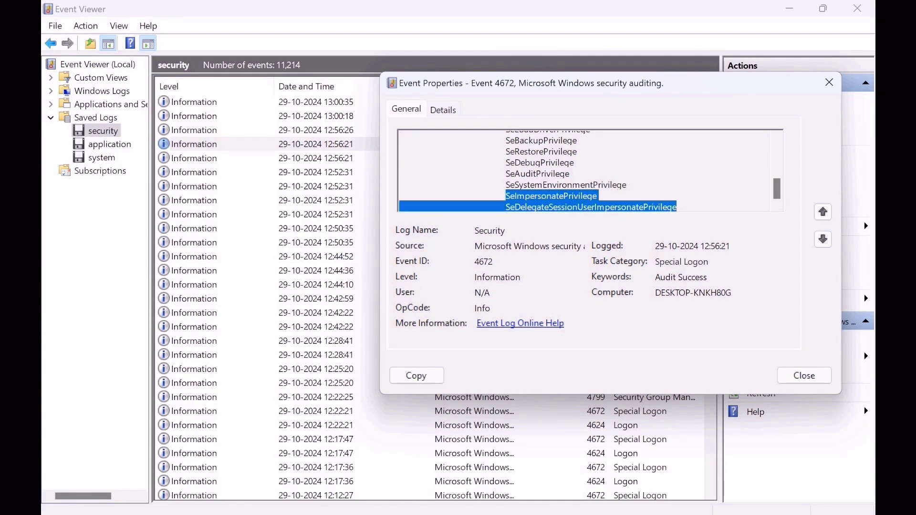
pyautogui.click(793, 376)
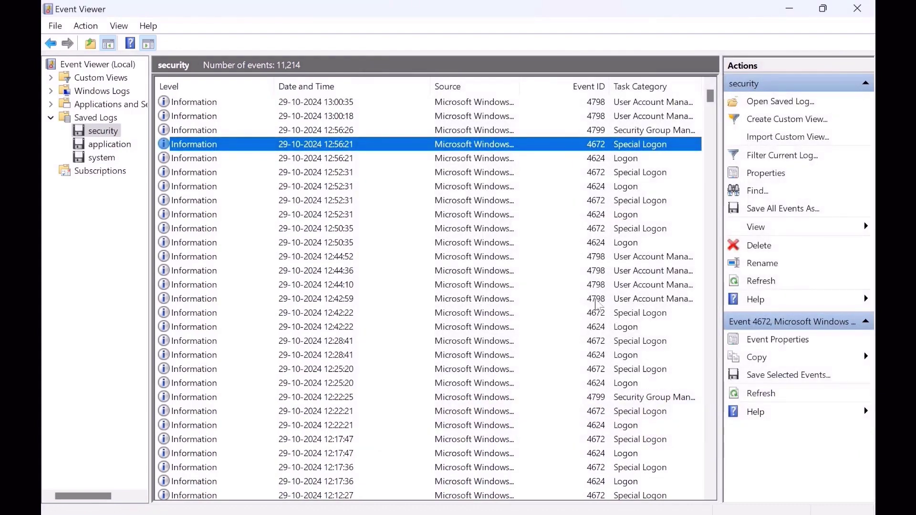
# Find a User Account Management event with ID 5379 logged at 12:10:24 and read its description and explanation.
pyautogui.scroll(-7, 599, 372)
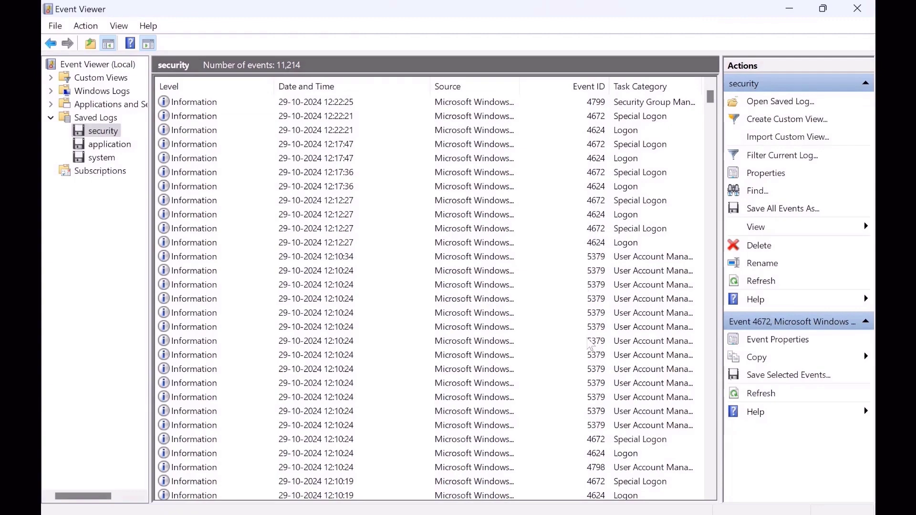
pyautogui.scroll(-3, 594, 286)
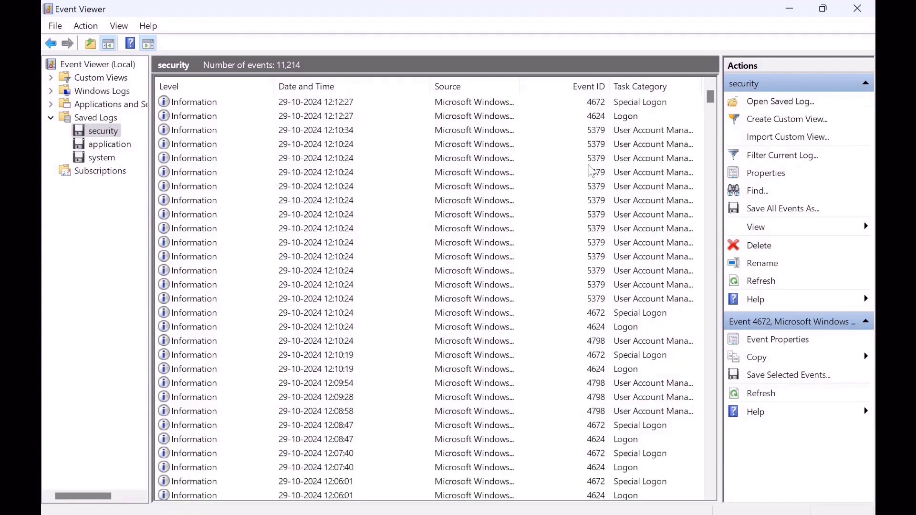
pyautogui.click(595, 161)
pyautogui.doubleClick(597, 162)
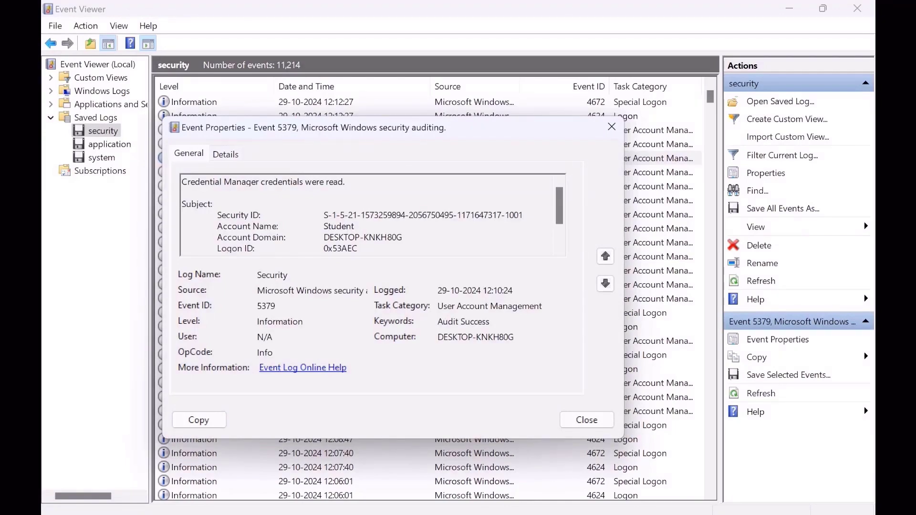
pyautogui.hotkey('shift', 'Home')
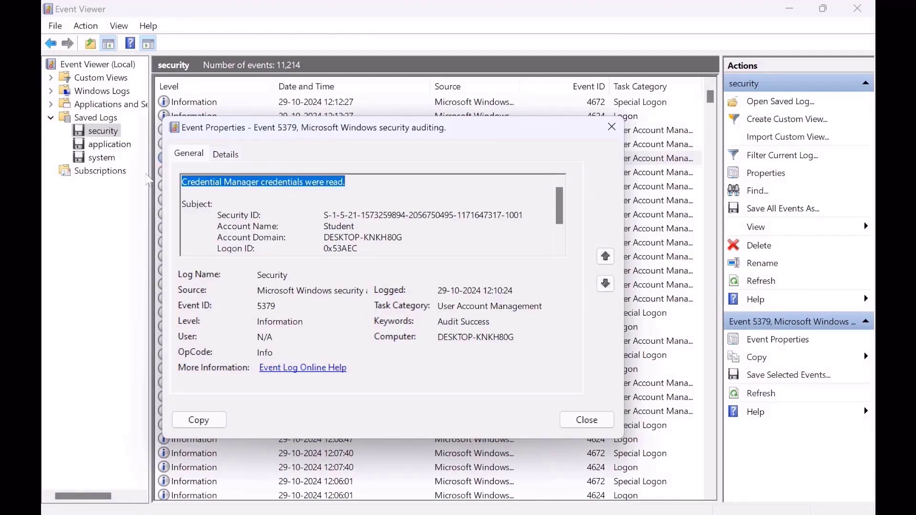
pyautogui.moveTo(561, 215); pyautogui.dragTo(561, 263)
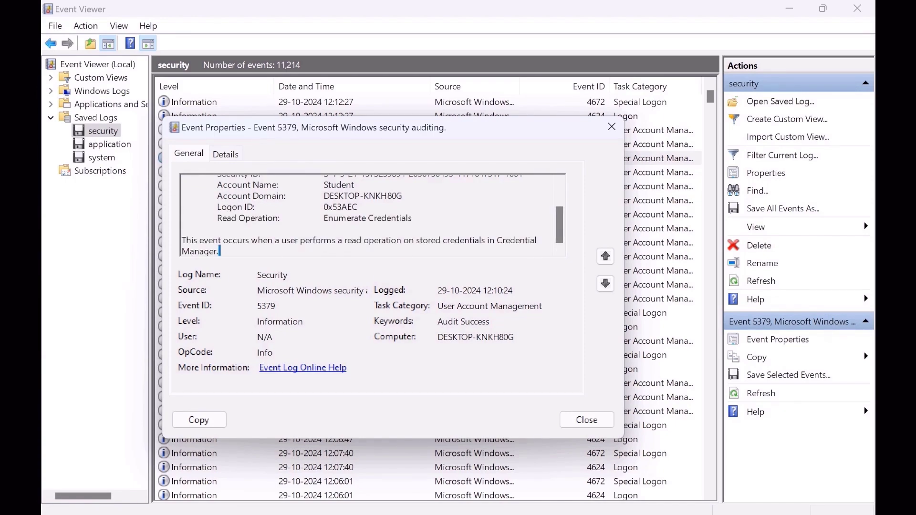
pyautogui.moveTo(220, 252); pyautogui.dragTo(182, 241)
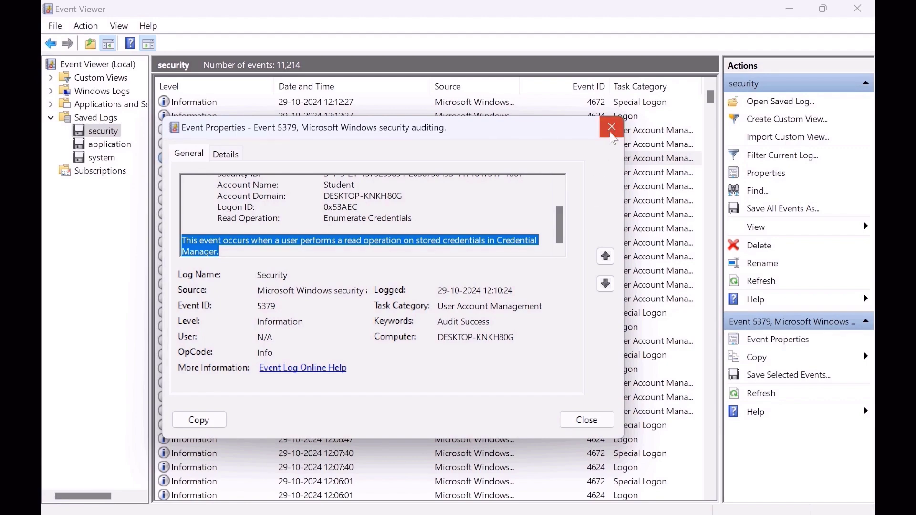
pyautogui.click(612, 127)
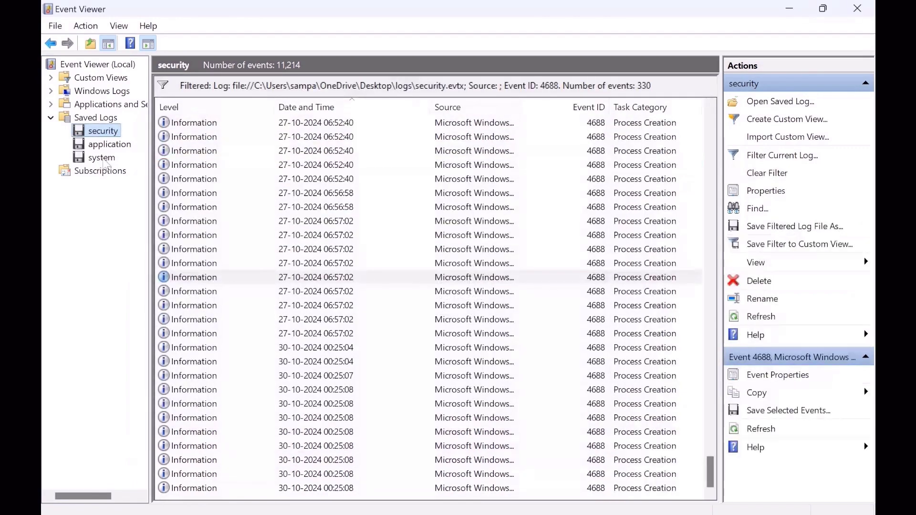
# Inspect the general description and detailed event data of the newest event 7040 in the saved system log.
pyautogui.click(102, 158)
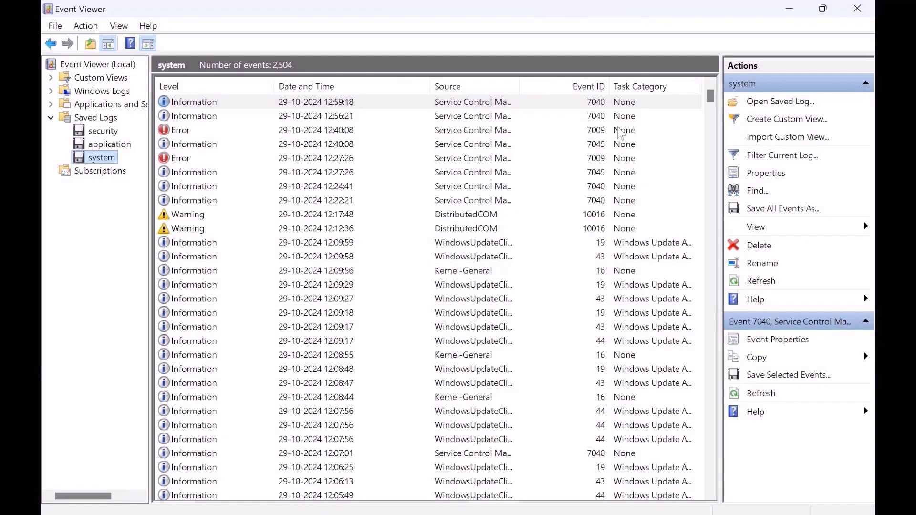
pyautogui.doubleClick(505, 104)
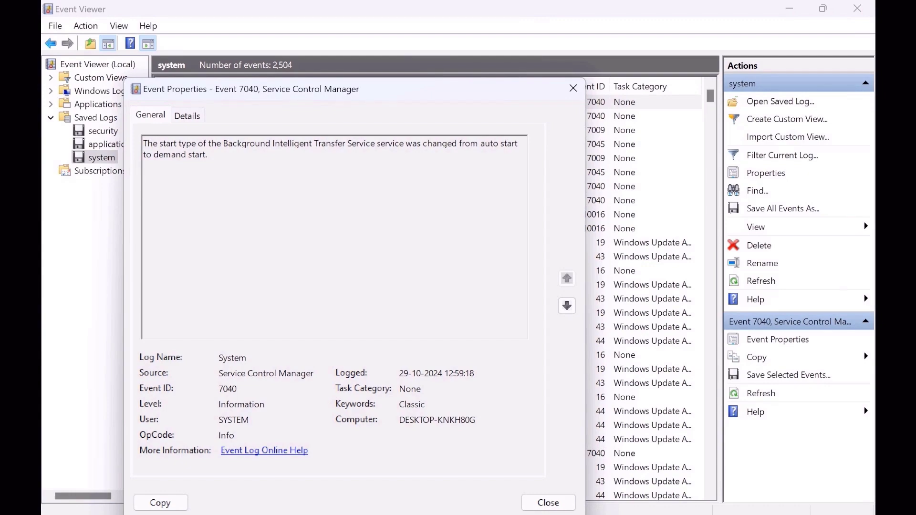
pyautogui.click(187, 115)
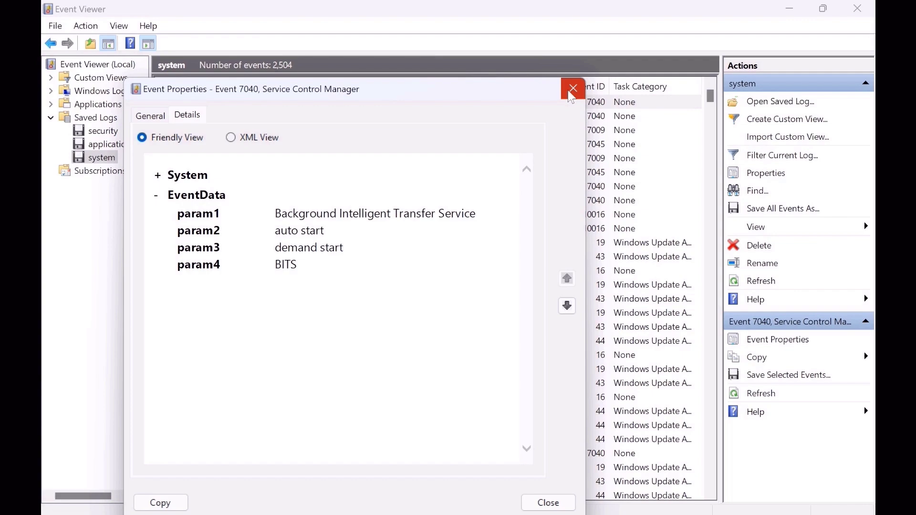
pyautogui.click(571, 89)
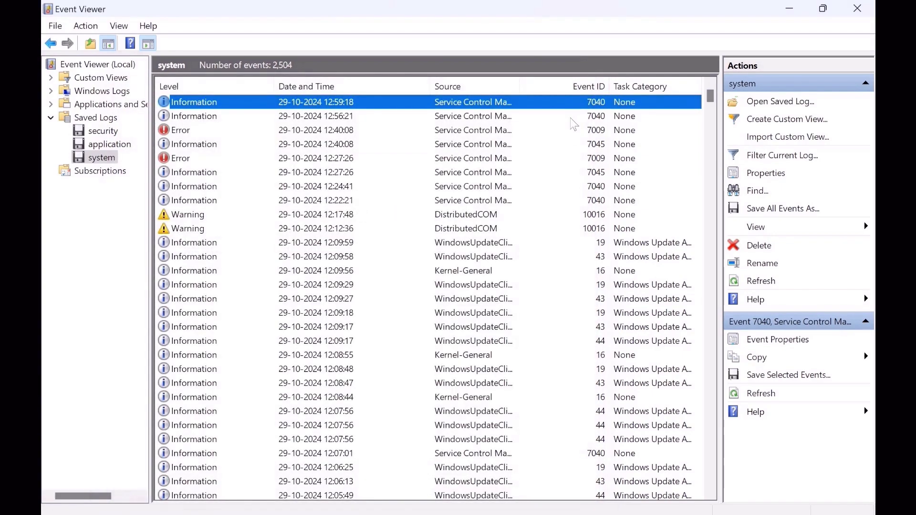
# Check the description of the system log's event 7040 logged at 12:24:41 and close its properties.
pyautogui.click(559, 186)
pyautogui.doubleClick(558, 186)
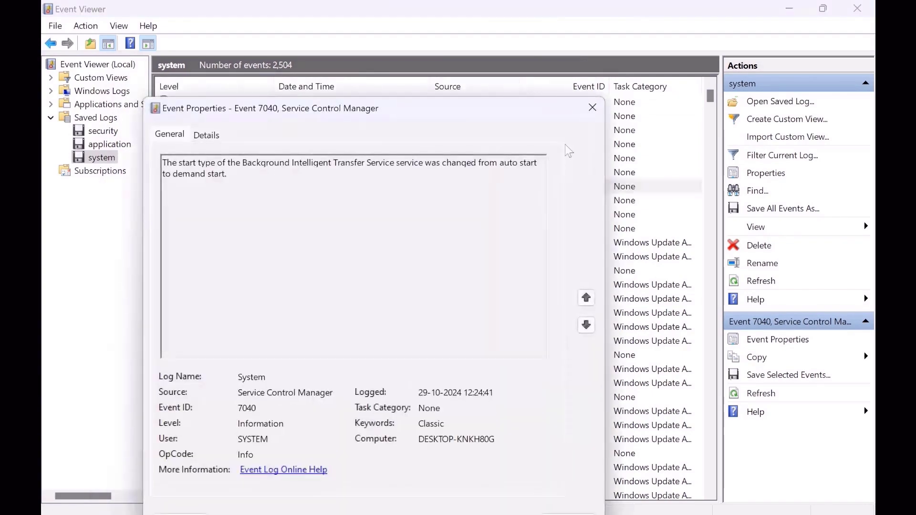
pyautogui.click(592, 101)
# Open event 7045 logged at 12:27:26 in the system log and examine the installed service's details, account and logged time.
pyautogui.doubleClick(522, 173)
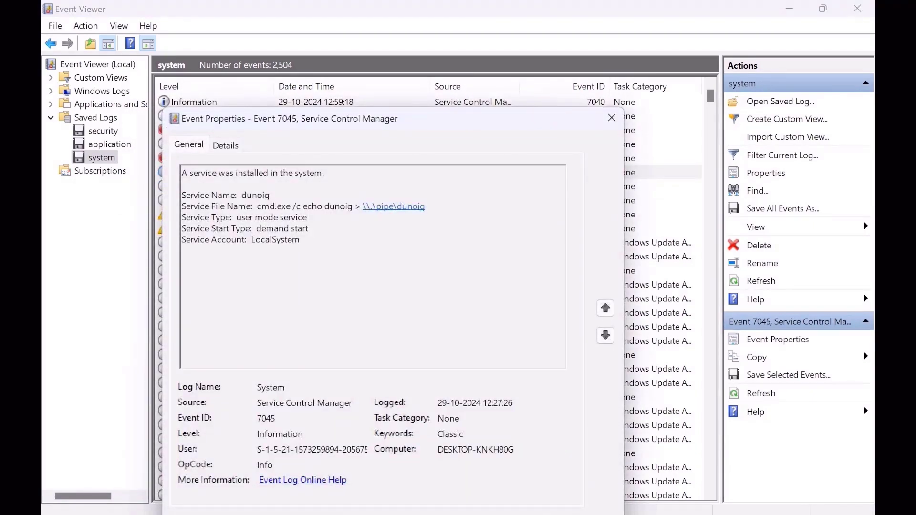
pyautogui.moveTo(181, 173); pyautogui.dragTo(271, 173)
pyautogui.moveTo(182, 172); pyautogui.dragTo(301, 239)
pyautogui.click(300, 239)
pyautogui.doubleClick(277, 239)
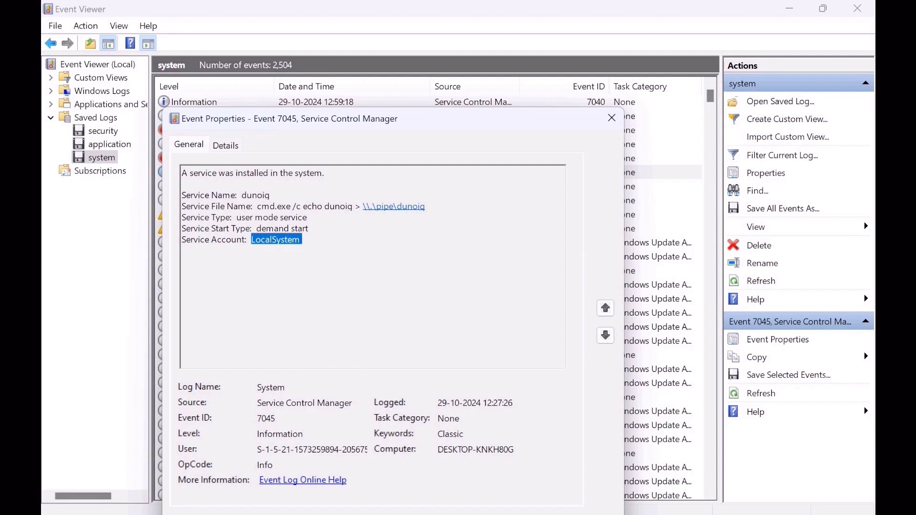
pyautogui.moveTo(513, 403); pyautogui.dragTo(442, 403)
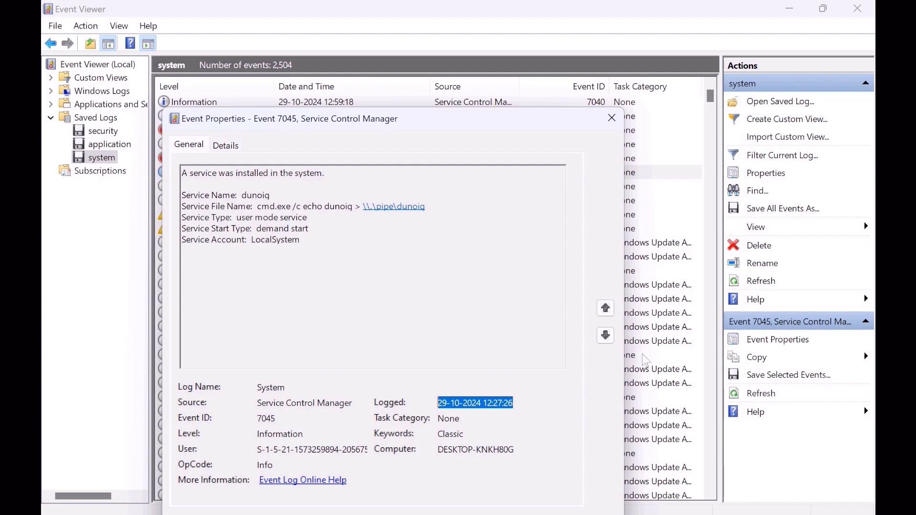
pyautogui.moveTo(462, 118); pyautogui.dragTo(451, 39)
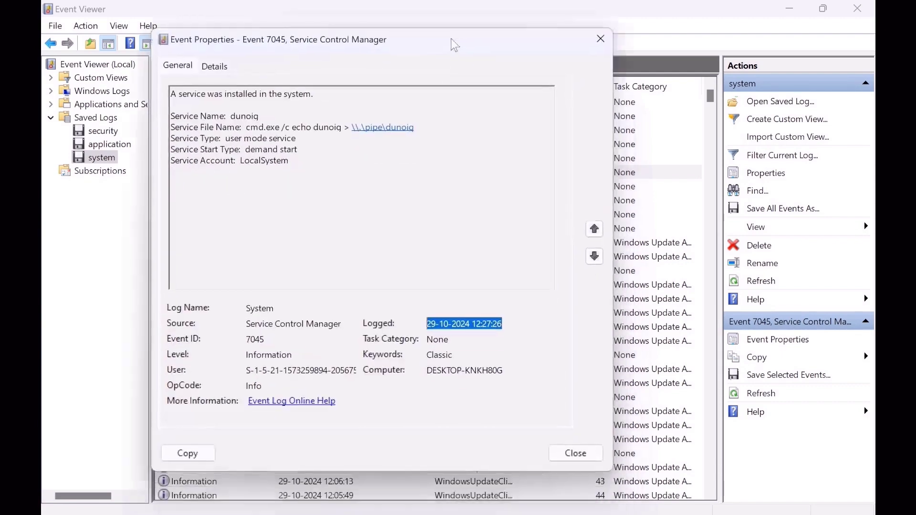
# Close event 7045's properties, browse the saved application log and open one of its MsiInstaller events.
pyautogui.click(572, 453)
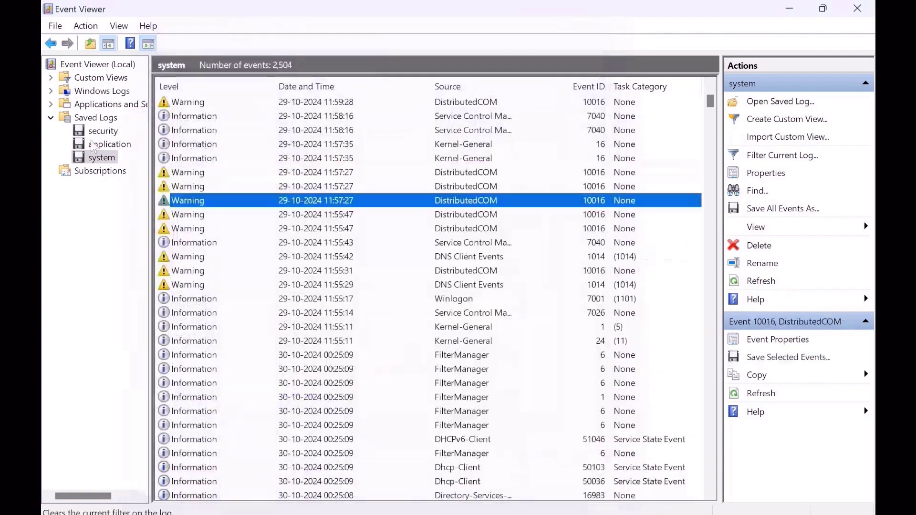
pyautogui.click(96, 144)
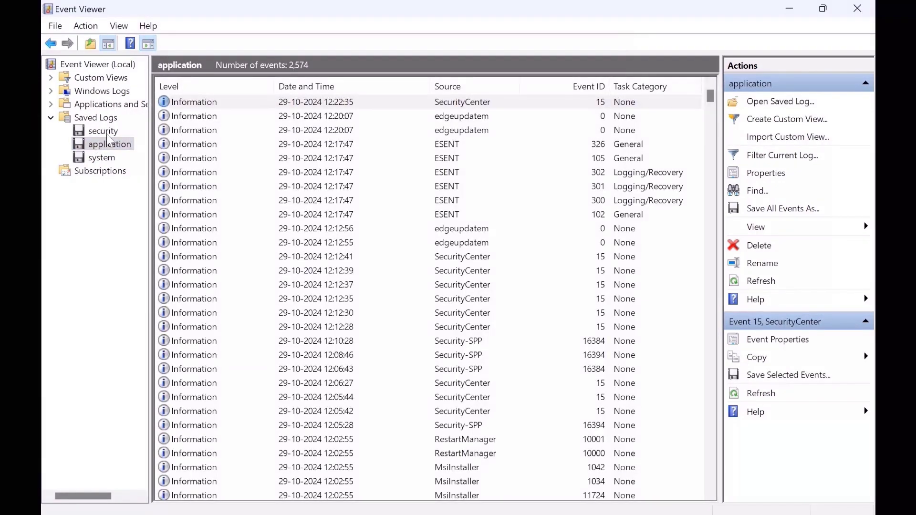
pyautogui.scroll(-2, 507, 399)
pyautogui.scroll(-9, 507, 400)
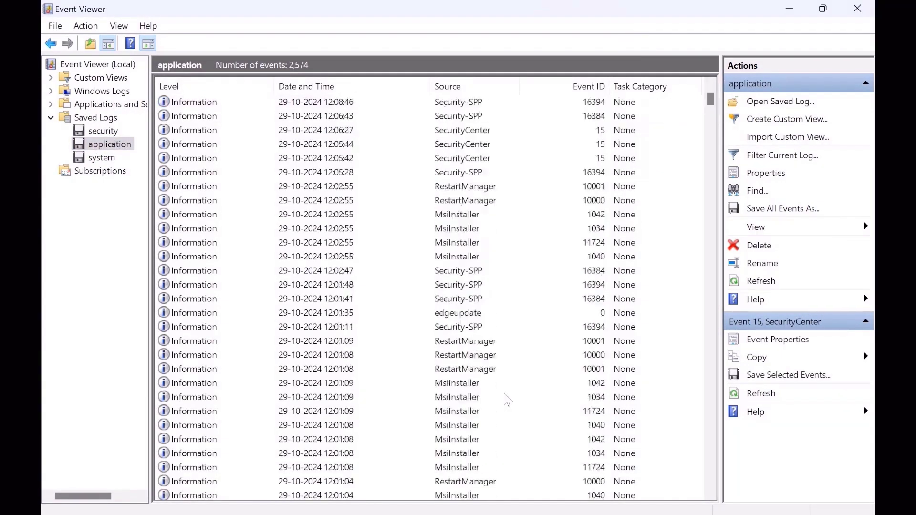
pyautogui.doubleClick(463, 402)
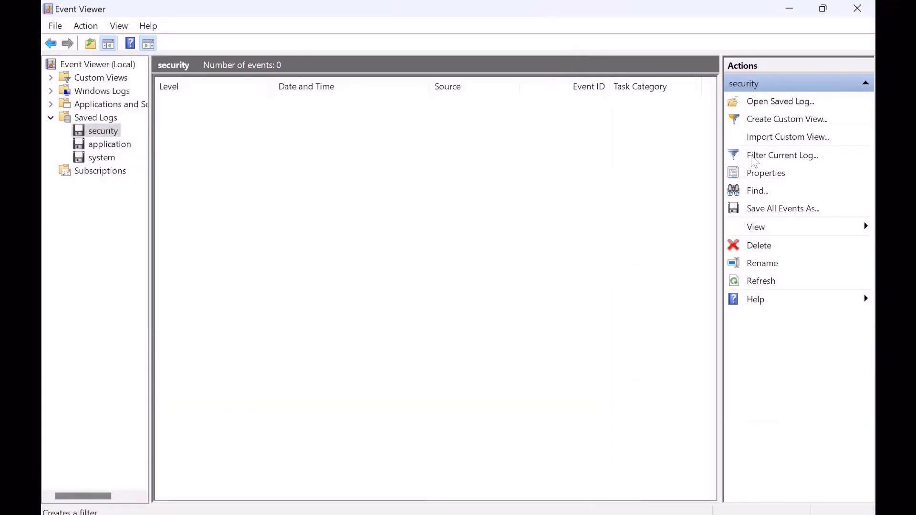
# Filter the saved security log to show only events with ID 5061.
pyautogui.click(752, 161)
pyautogui.click(371, 276)
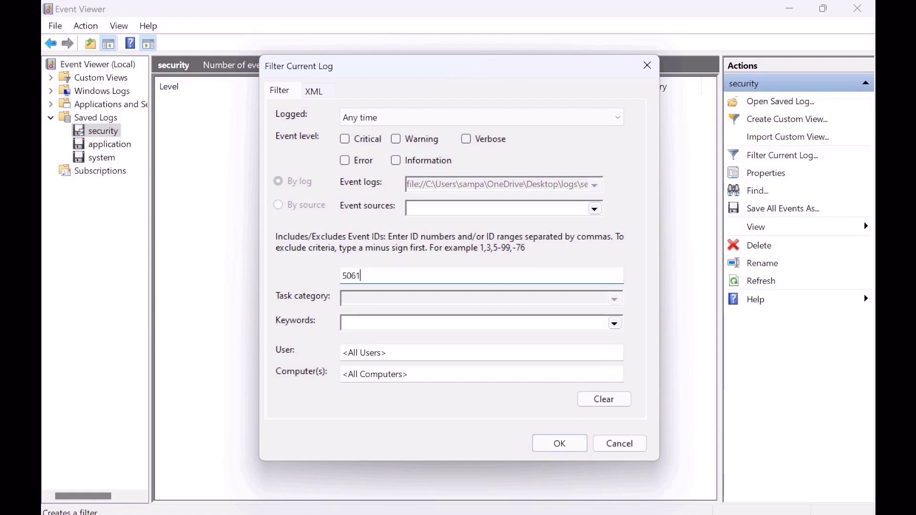
pyautogui.press('Return')
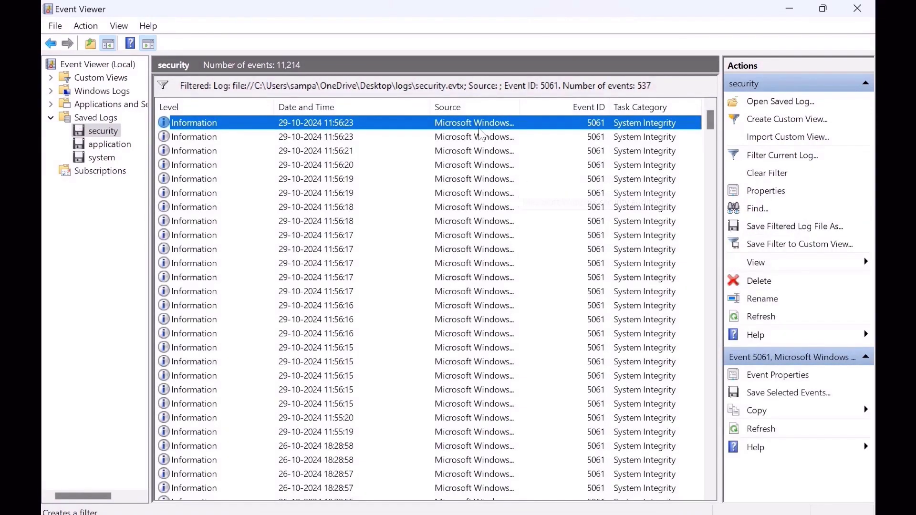
# Examine the cryptographic operation description and the detailed System data of the newest event 5061, and close its properties.
pyautogui.doubleClick(405, 129)
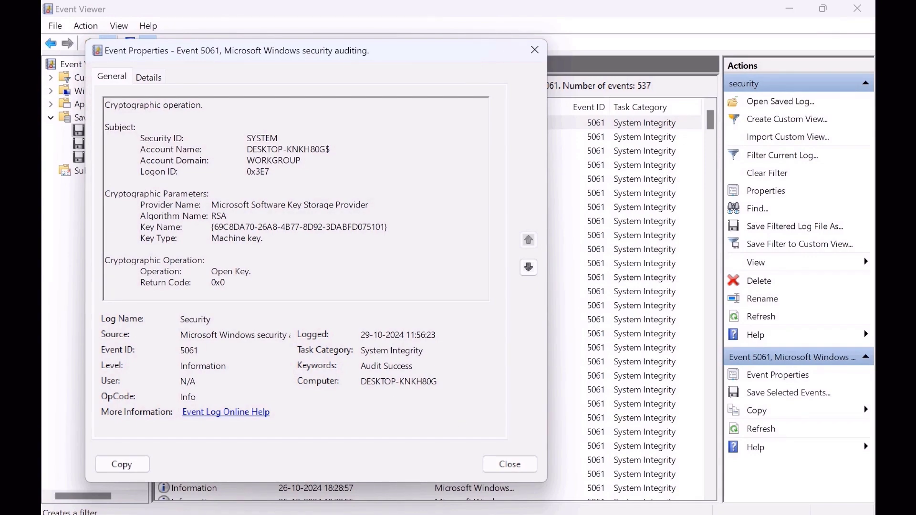
pyautogui.click(148, 78)
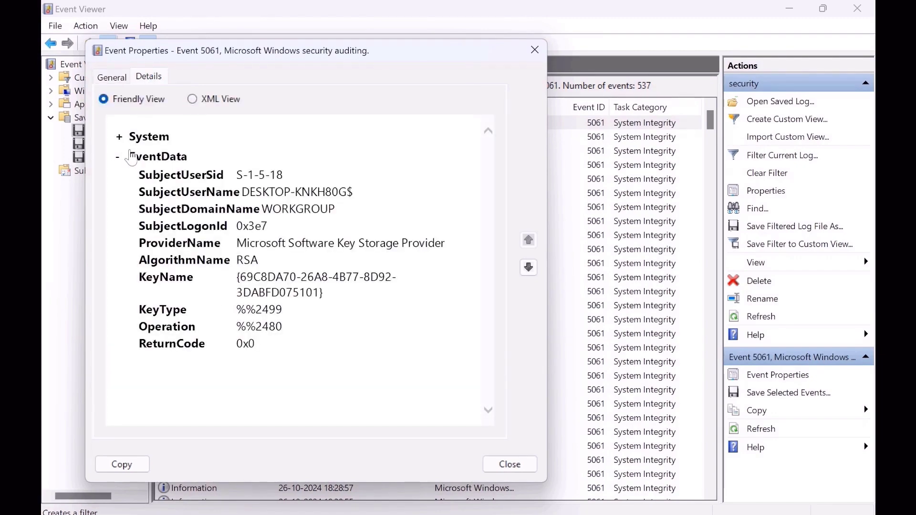
pyautogui.click(118, 137)
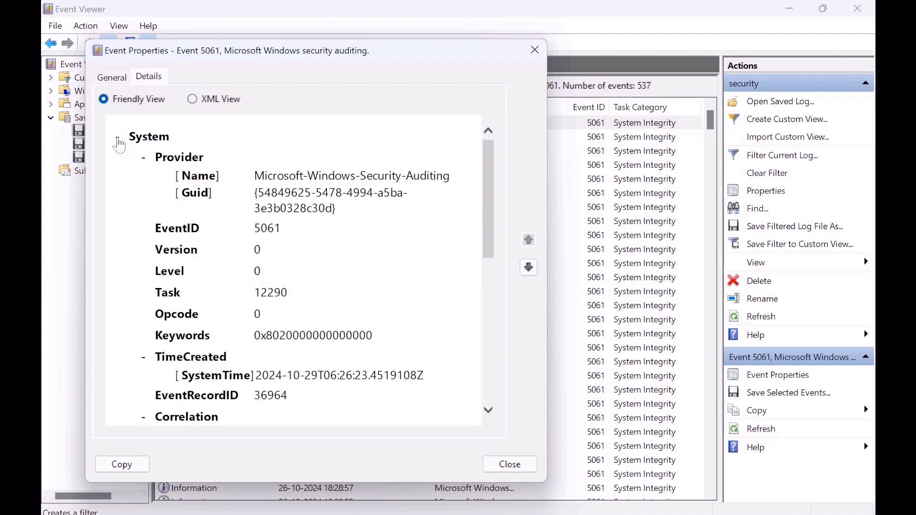
pyautogui.scroll(-1, 280, 316)
pyautogui.scroll(-3, 281, 316)
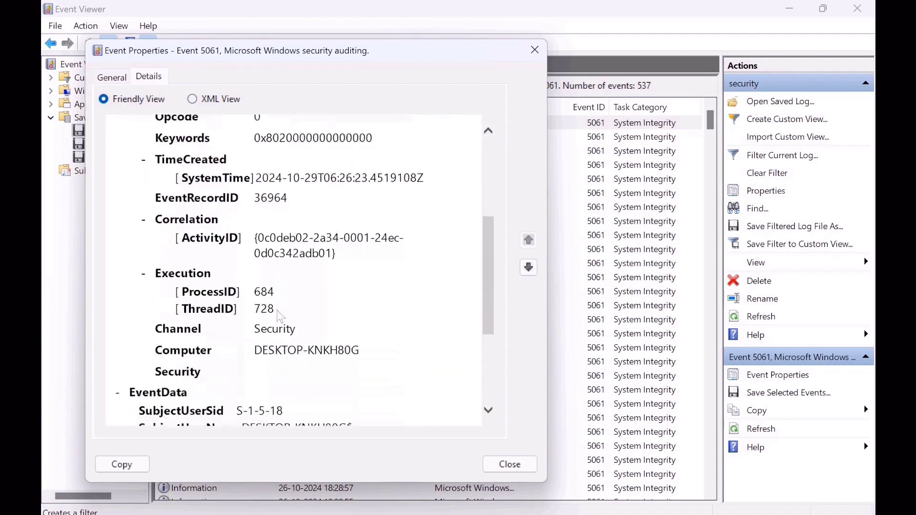
pyautogui.scroll(5, 281, 316)
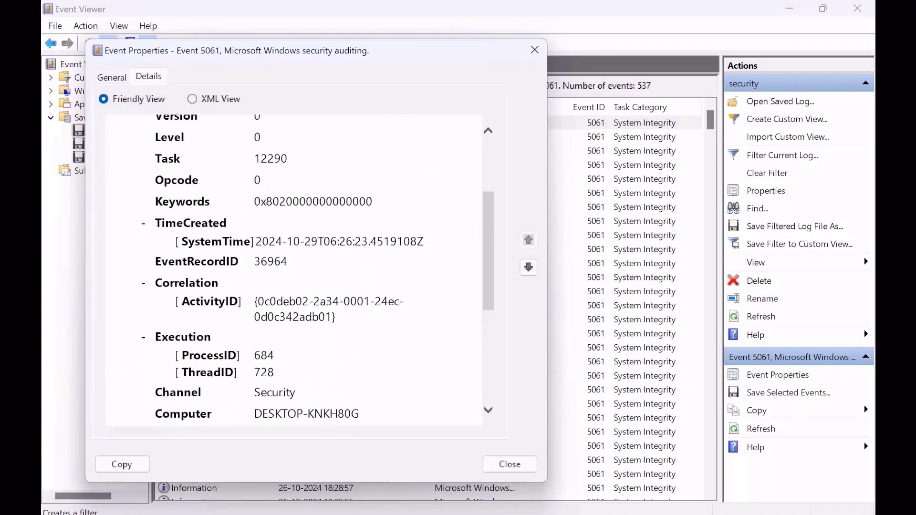
pyautogui.scroll(1, 281, 316)
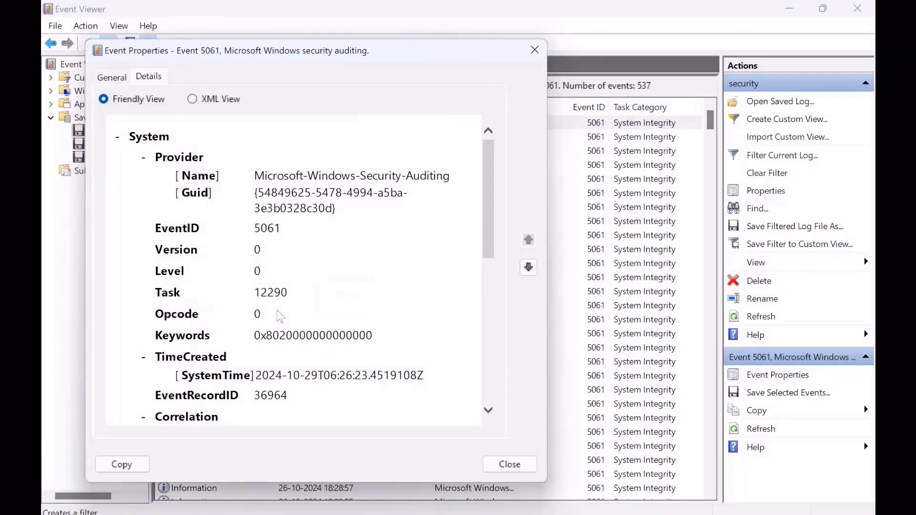
pyautogui.click(535, 50)
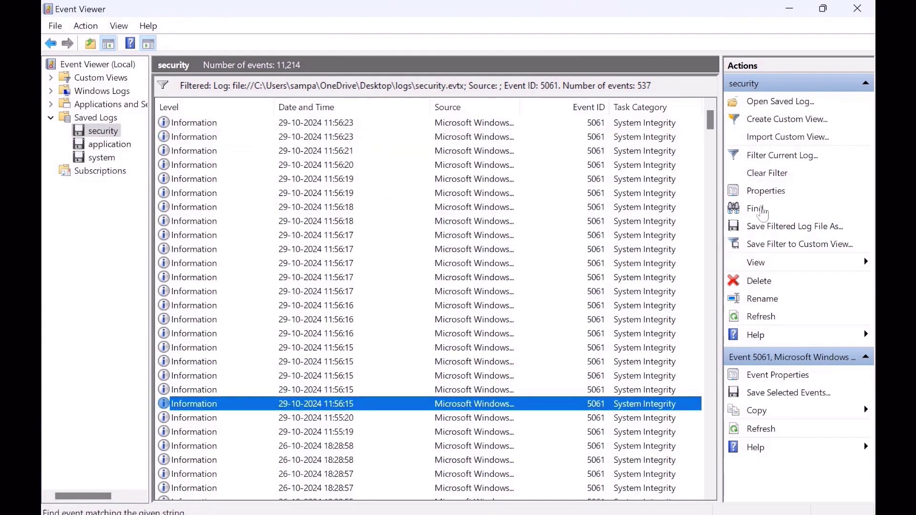
# Extend the security log's filter to include event ID 5059 alongside 5061.
pyautogui.click(765, 157)
pyautogui.click(379, 283)
pyautogui.write(',5059')
pyautogui.press('Return')
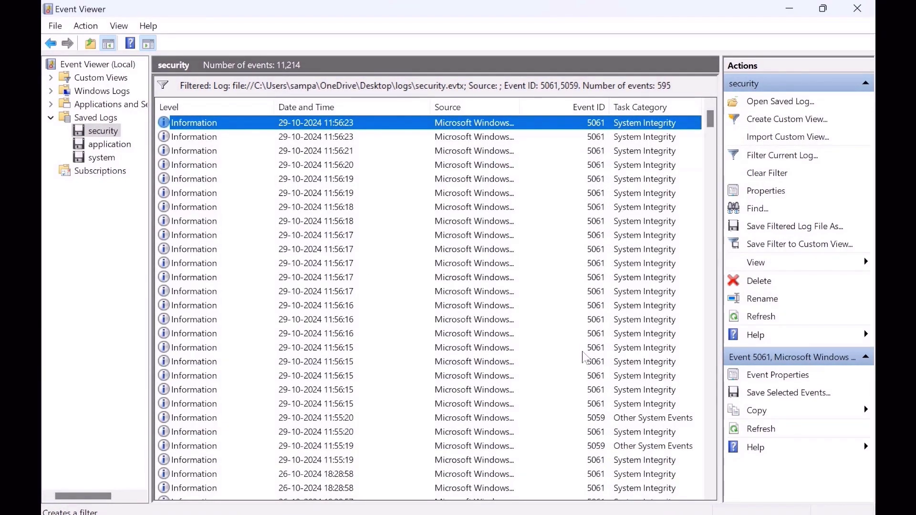
# Inspect the System data, event data and general description of event 5059 logged at 11:55:20, and close its properties.
pyautogui.click(444, 418)
pyautogui.doubleClick(444, 419)
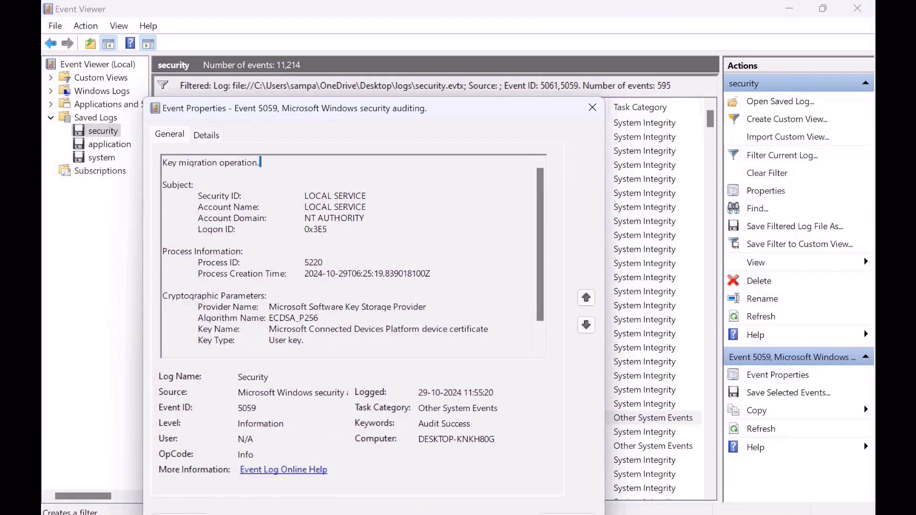
pyautogui.click(213, 142)
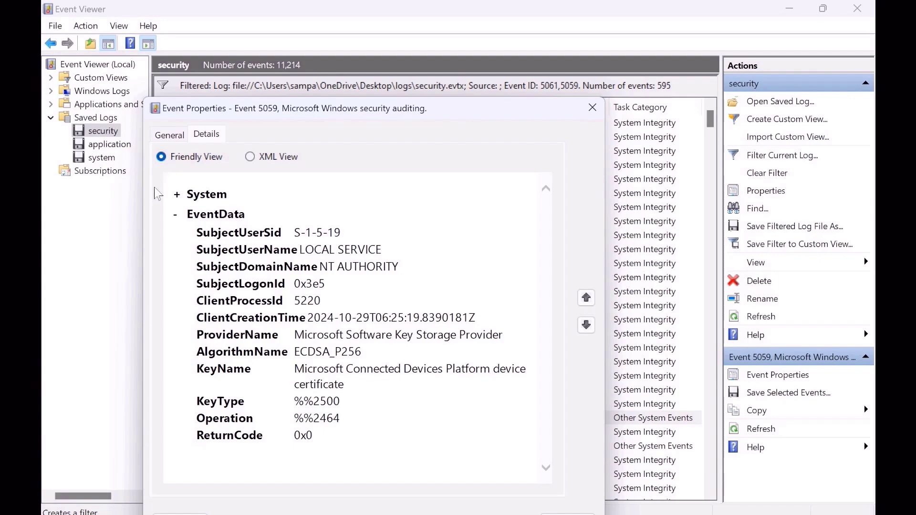
pyautogui.click(176, 194)
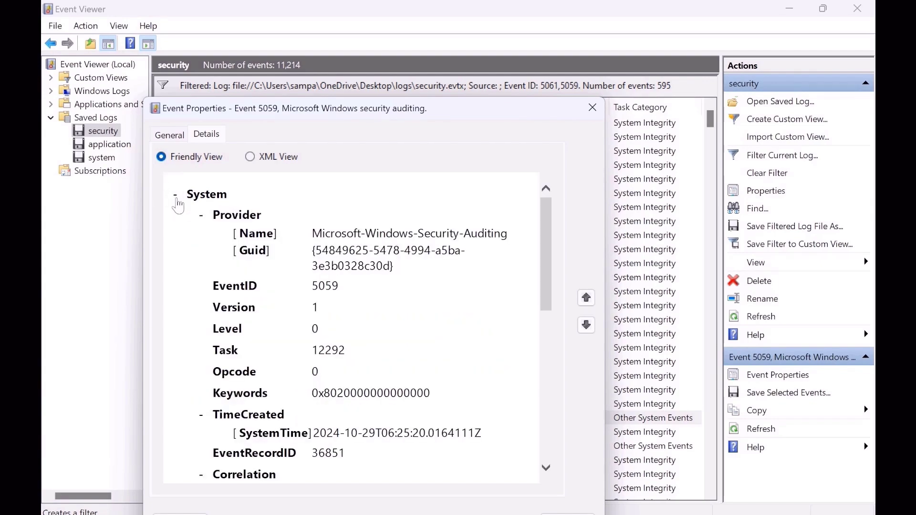
pyautogui.scroll(-10, 253, 414)
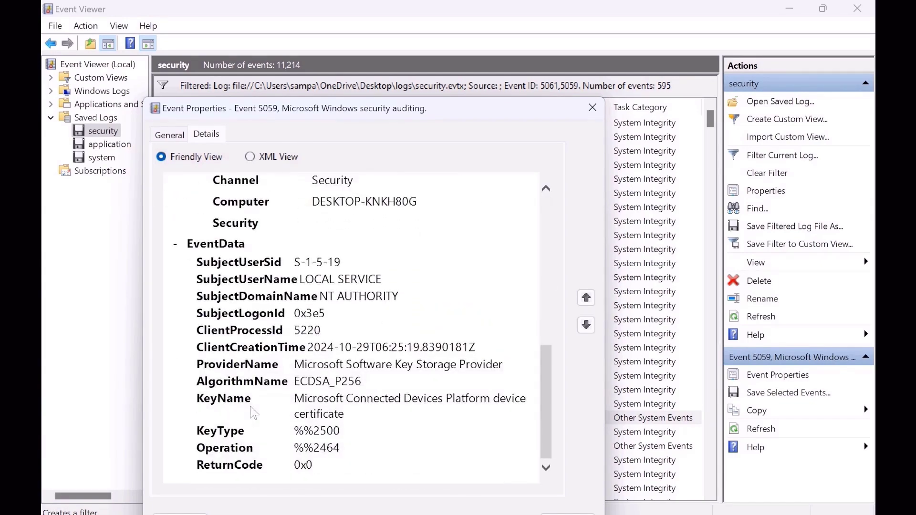
pyautogui.click(171, 139)
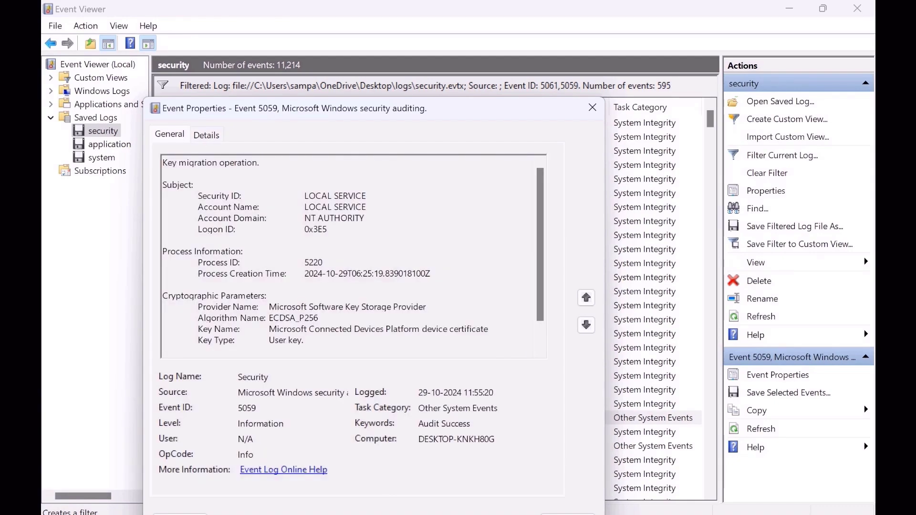
pyautogui.scroll(-1, 353, 257)
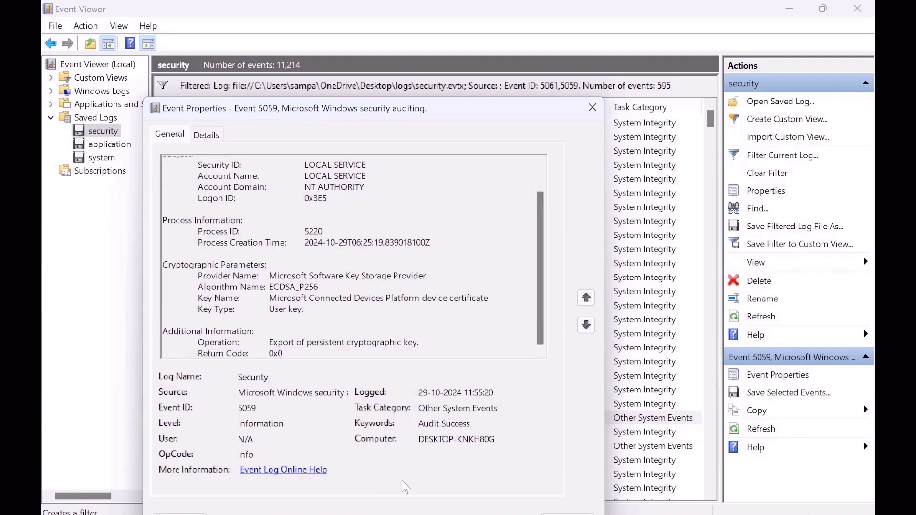
pyautogui.click(594, 107)
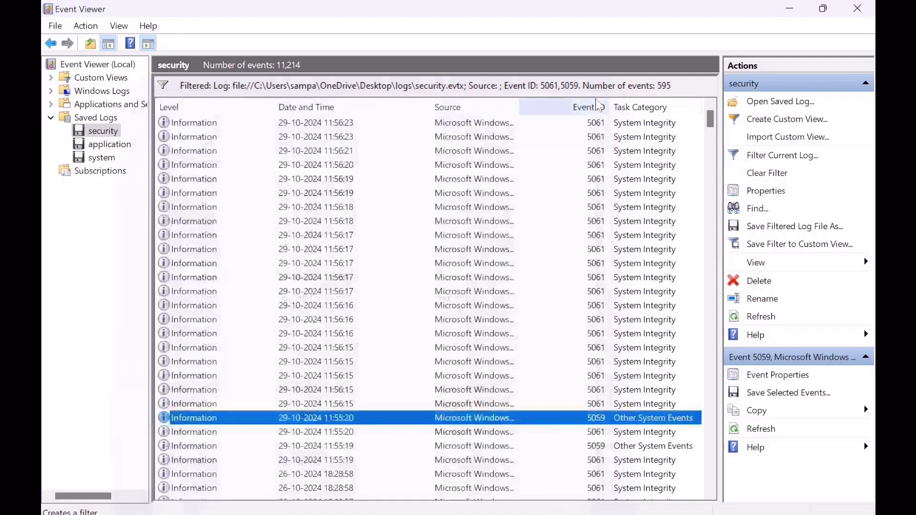
pyautogui.scroll(-1, 443, 377)
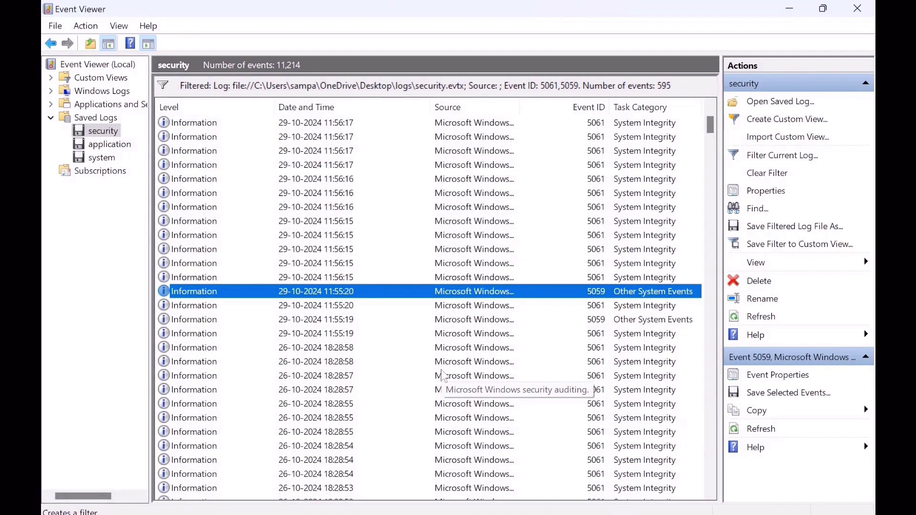